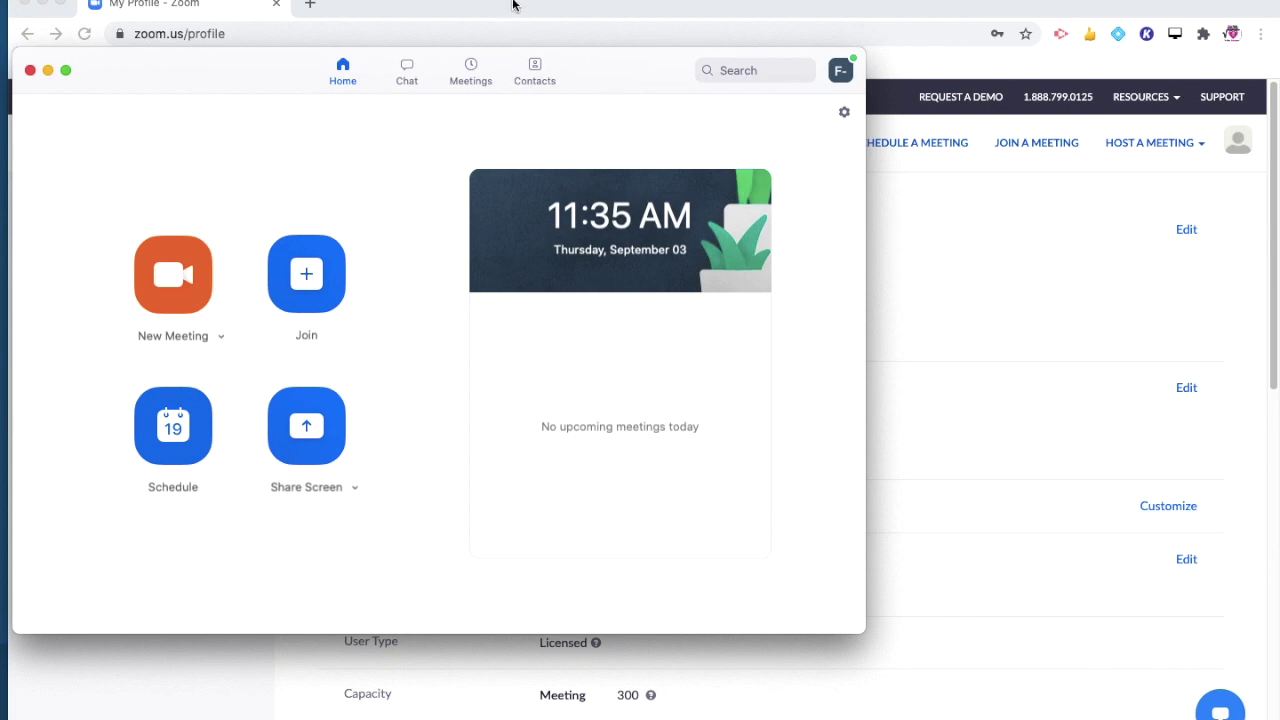
- Reposition the Zoom home window on screen
drag(624, 68, 648, 112)
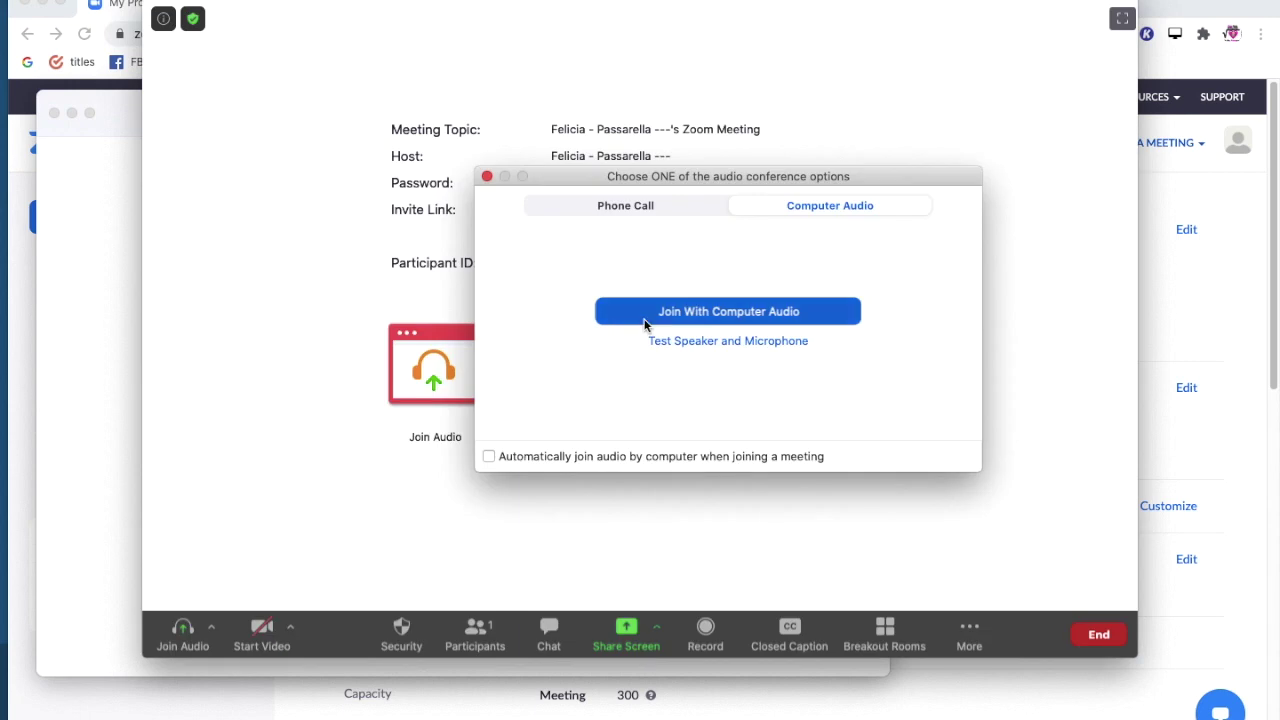
- Join with computer audio, start the webcam, and show the mirrored phone screen beside the meeting
click(657, 318)
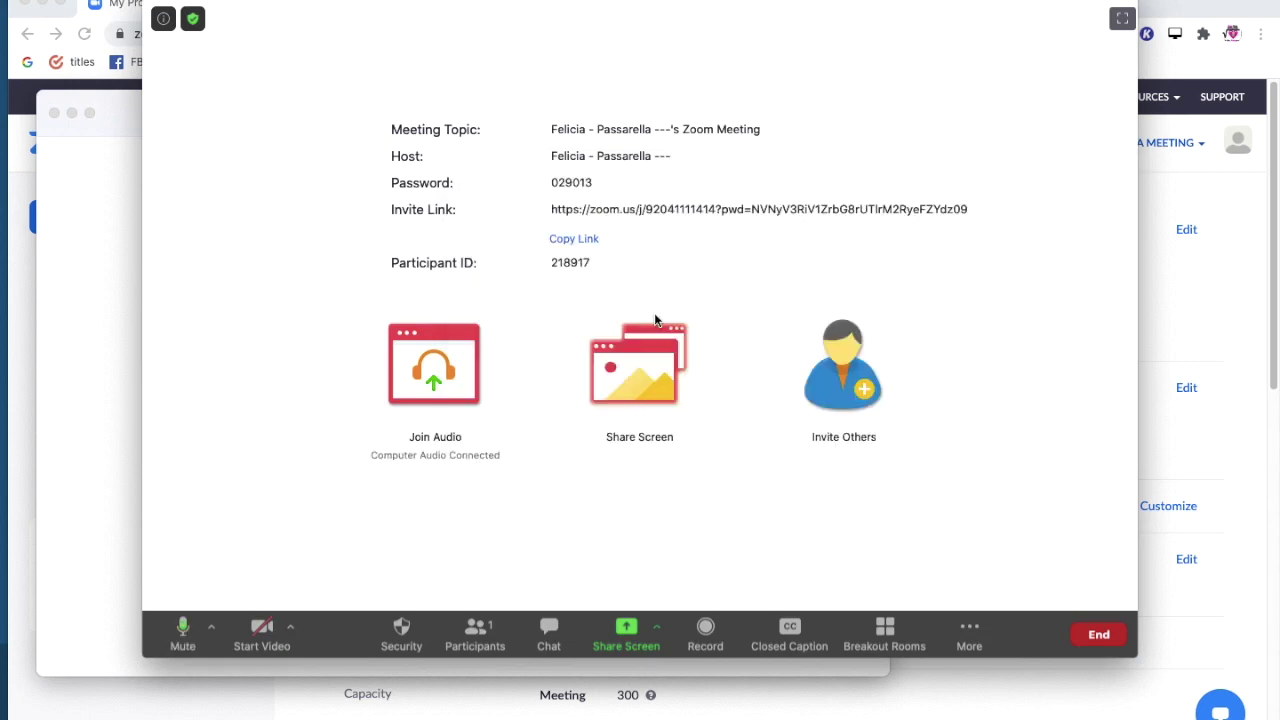
click(261, 634)
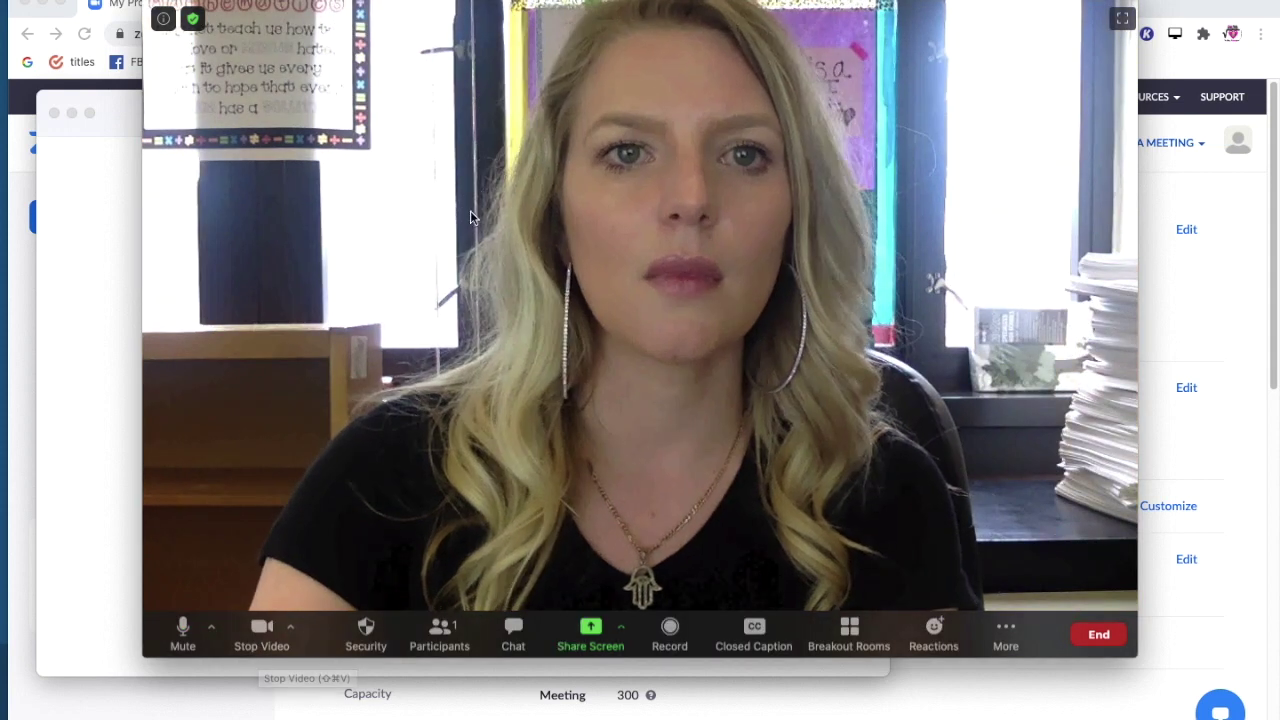
drag(522, 178, 383, 178)
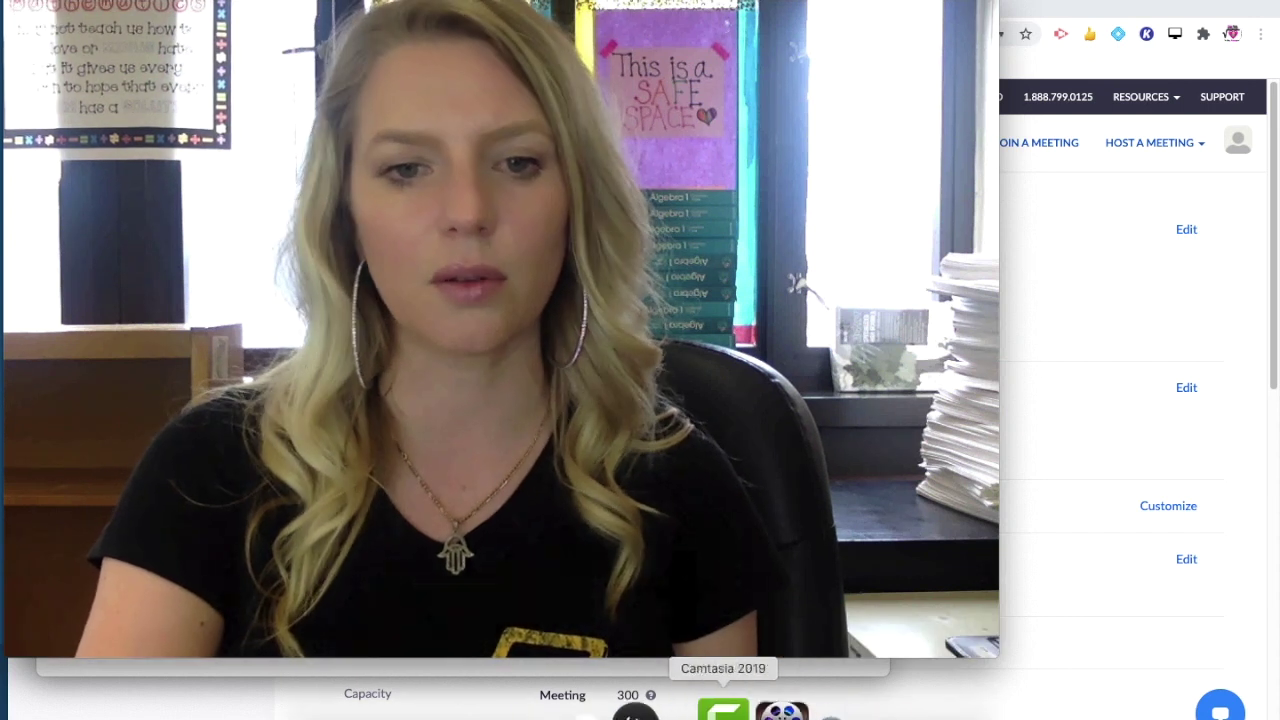
click(772, 708)
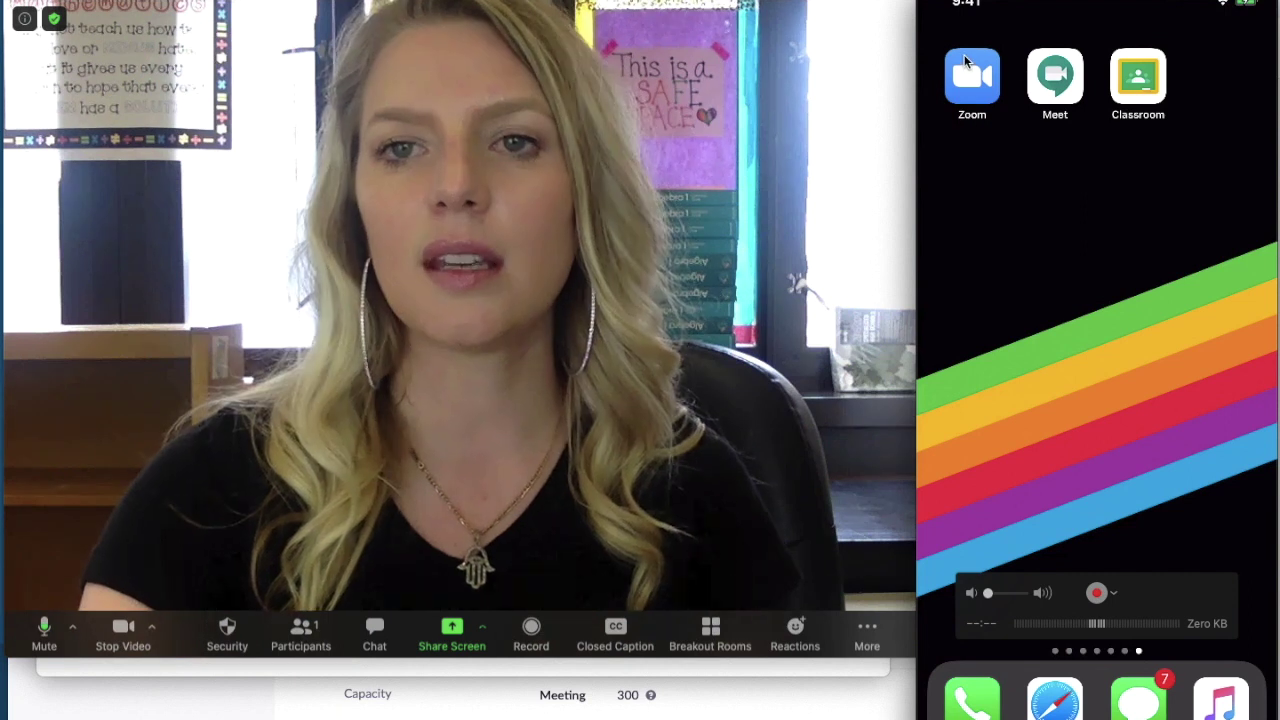
mouse_move(1097, 400)
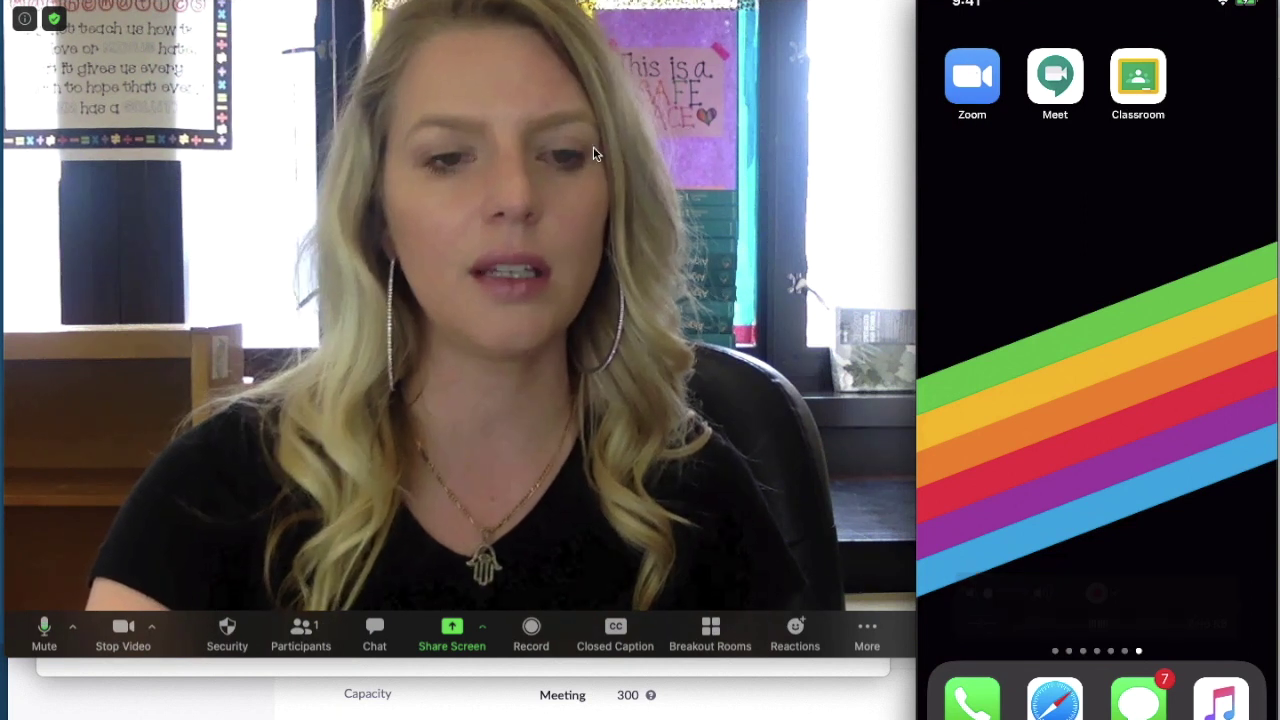
click(301, 630)
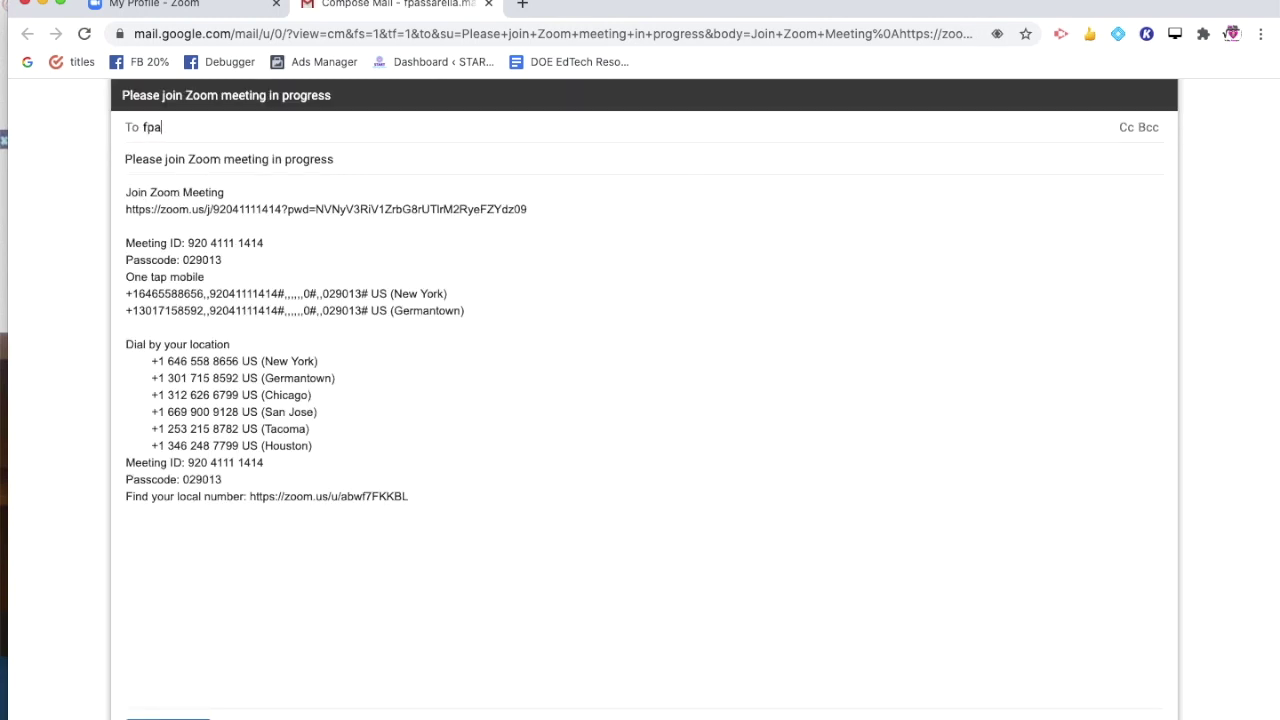
text(ss)
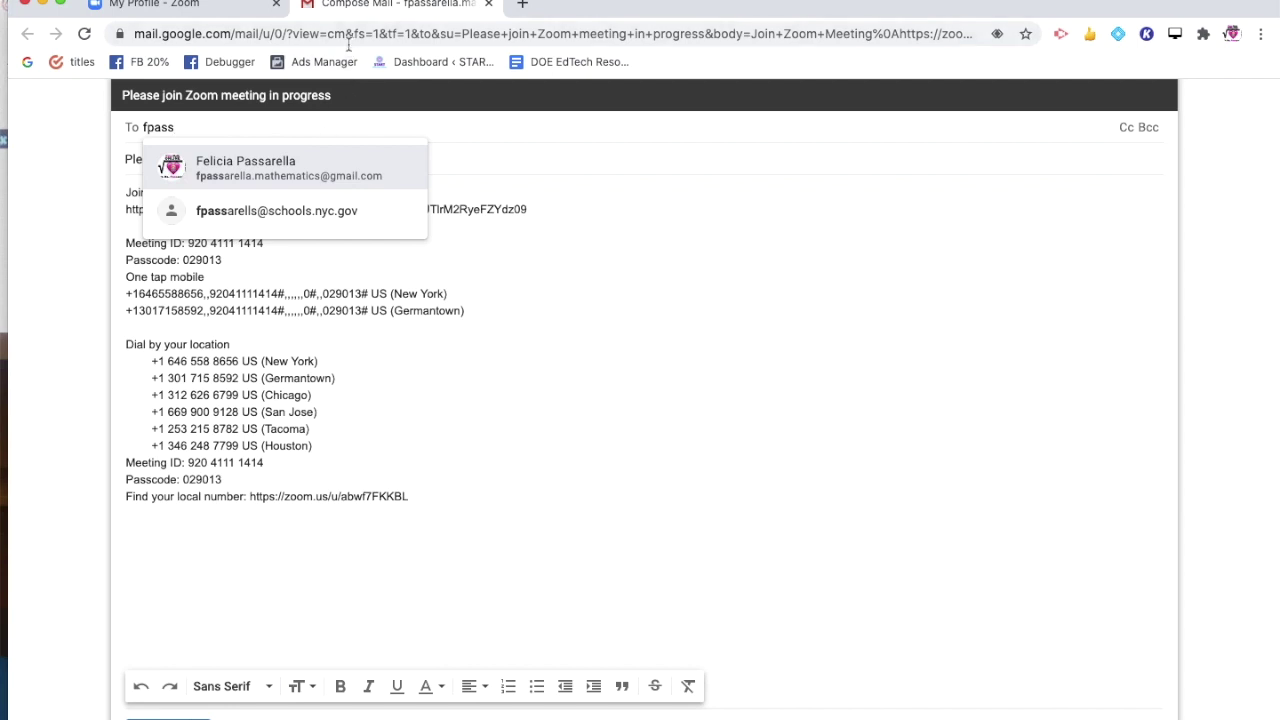
- Address the meeting invitation to the teacher's own Gmail account and send it
click(343, 168)
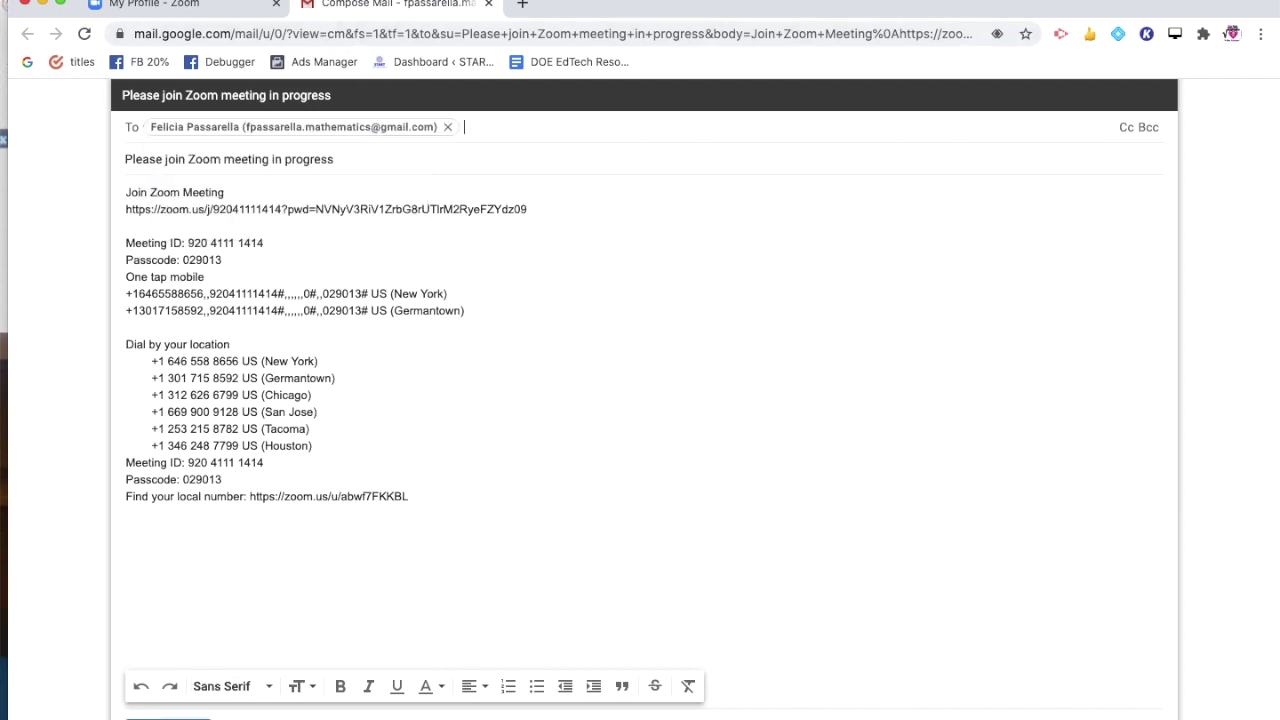
click(165, 713)
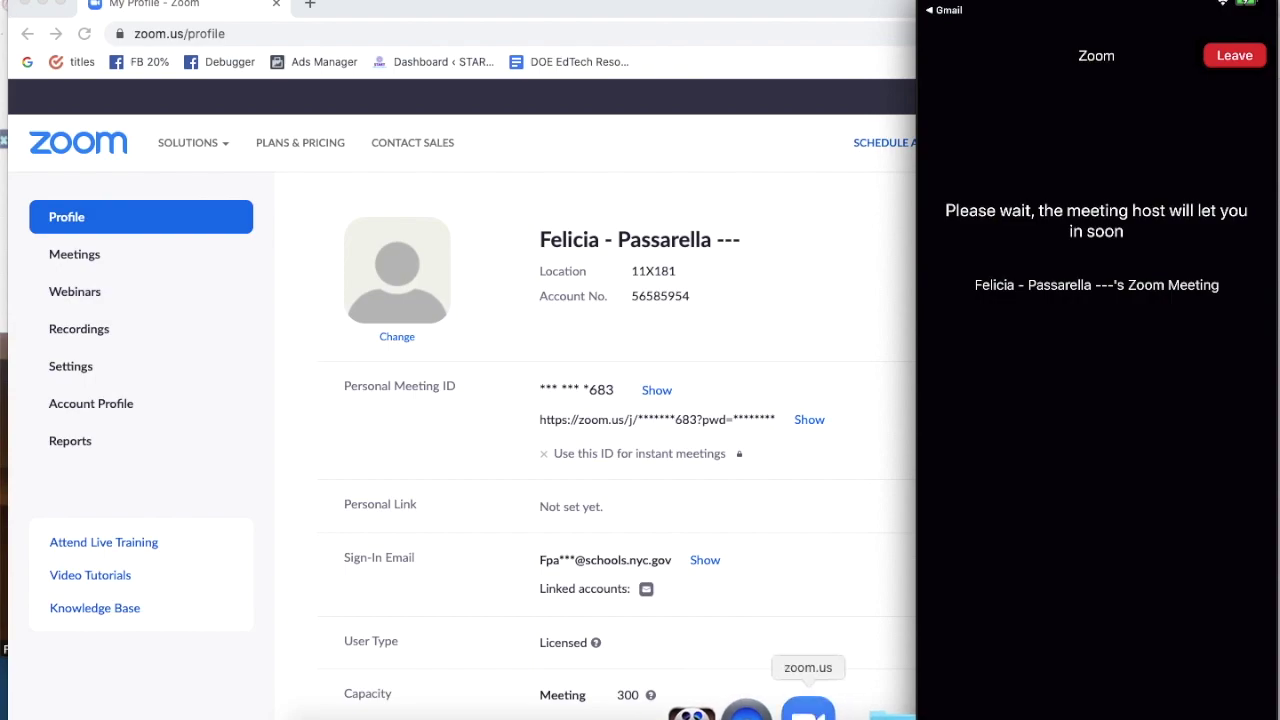
- Admit the waiting phone guest from the Participants panel, then bring the mirrored phone screen forward
click(808, 712)
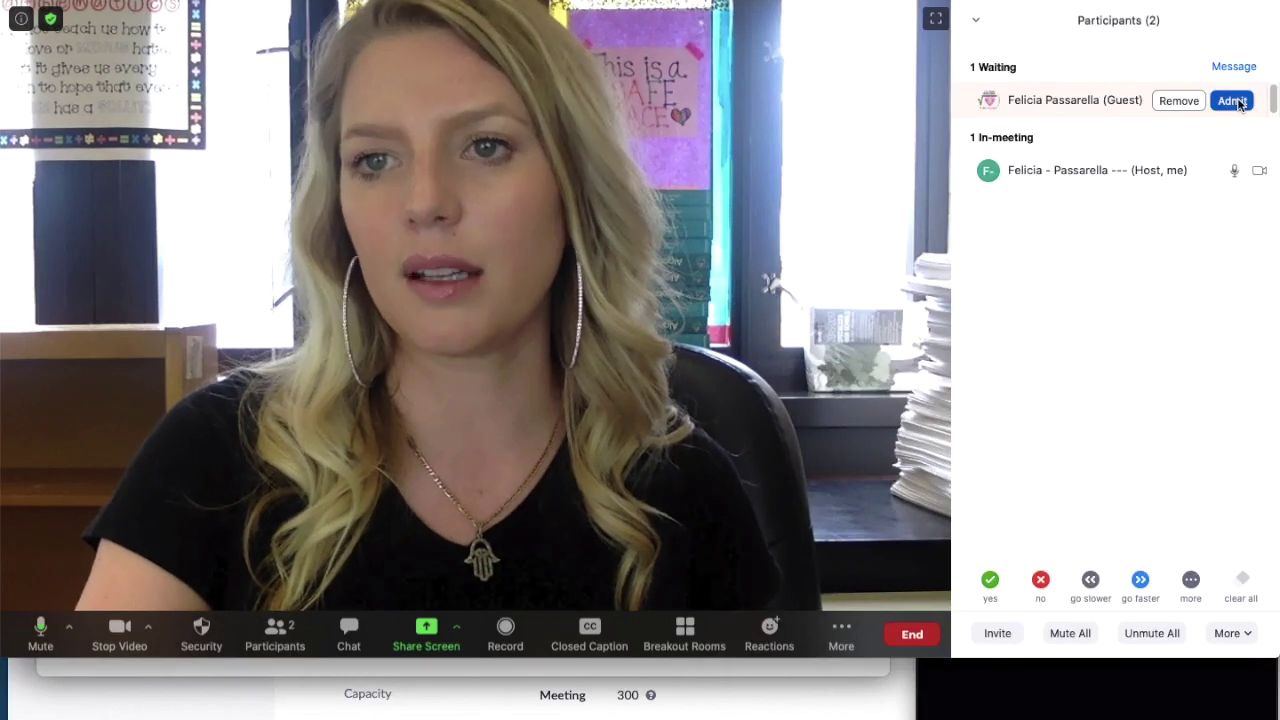
click(1232, 100)
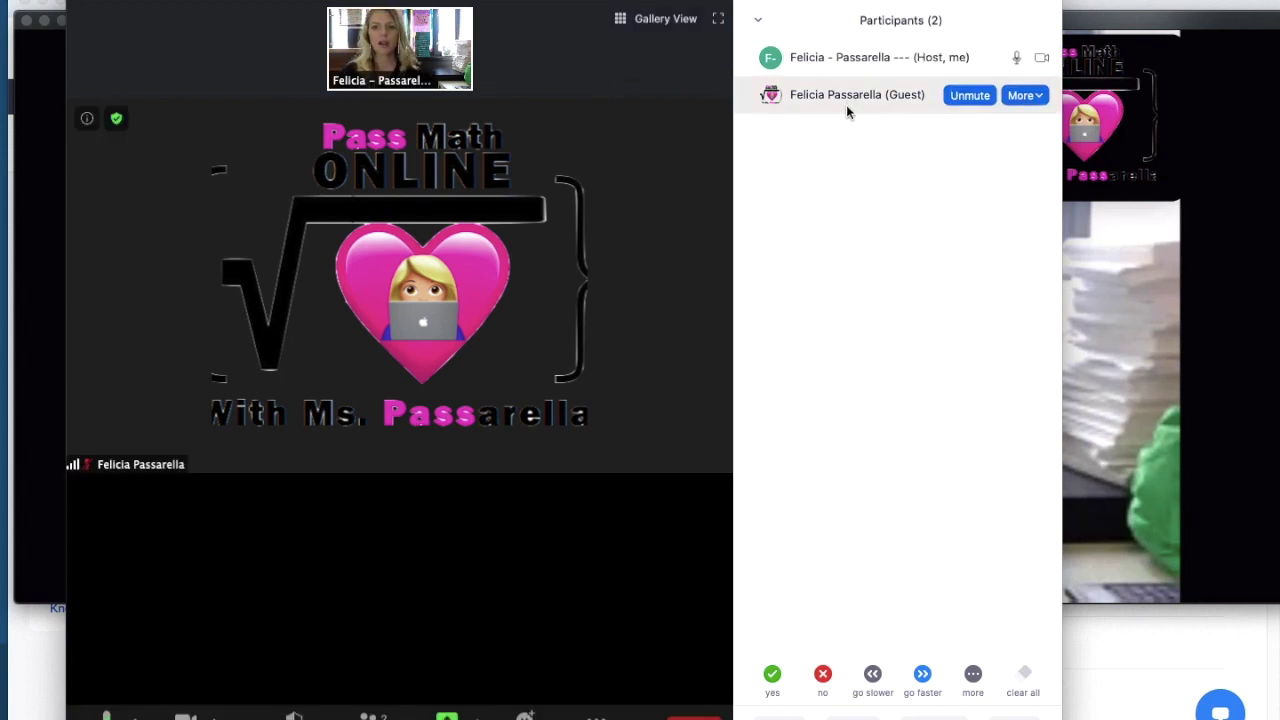
mouse_move(857, 94)
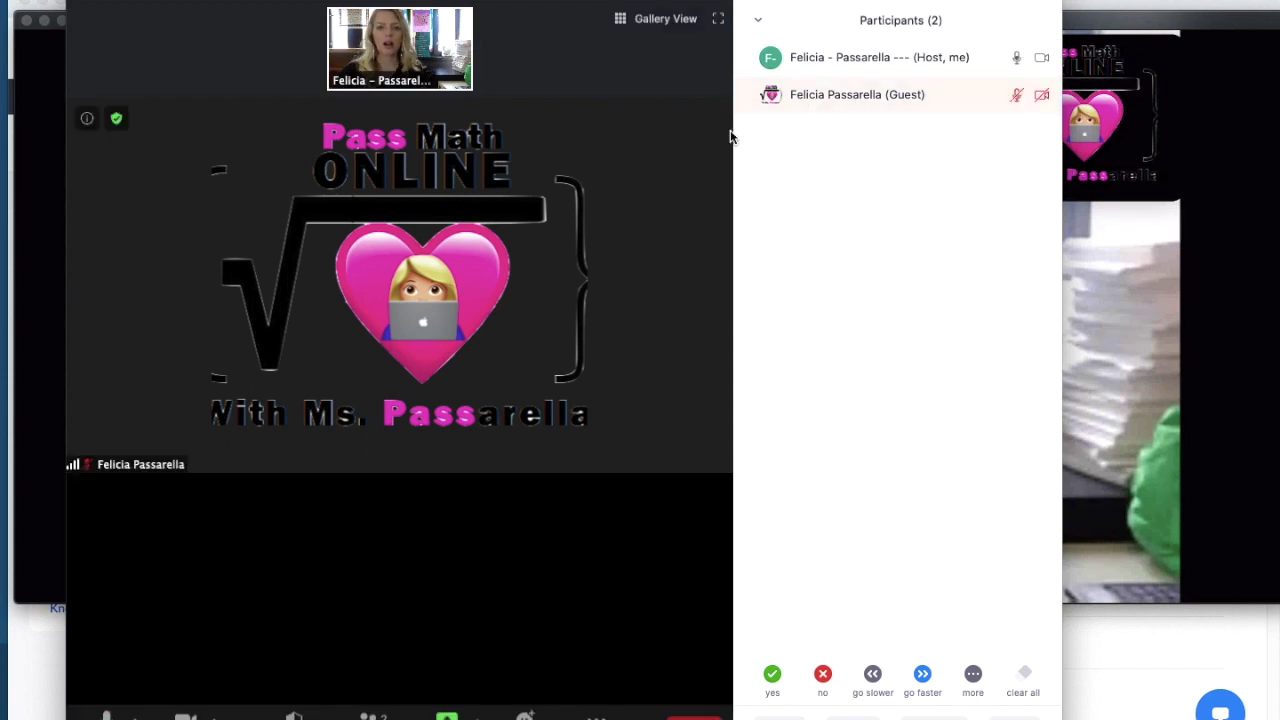
mouse_move(452, 230)
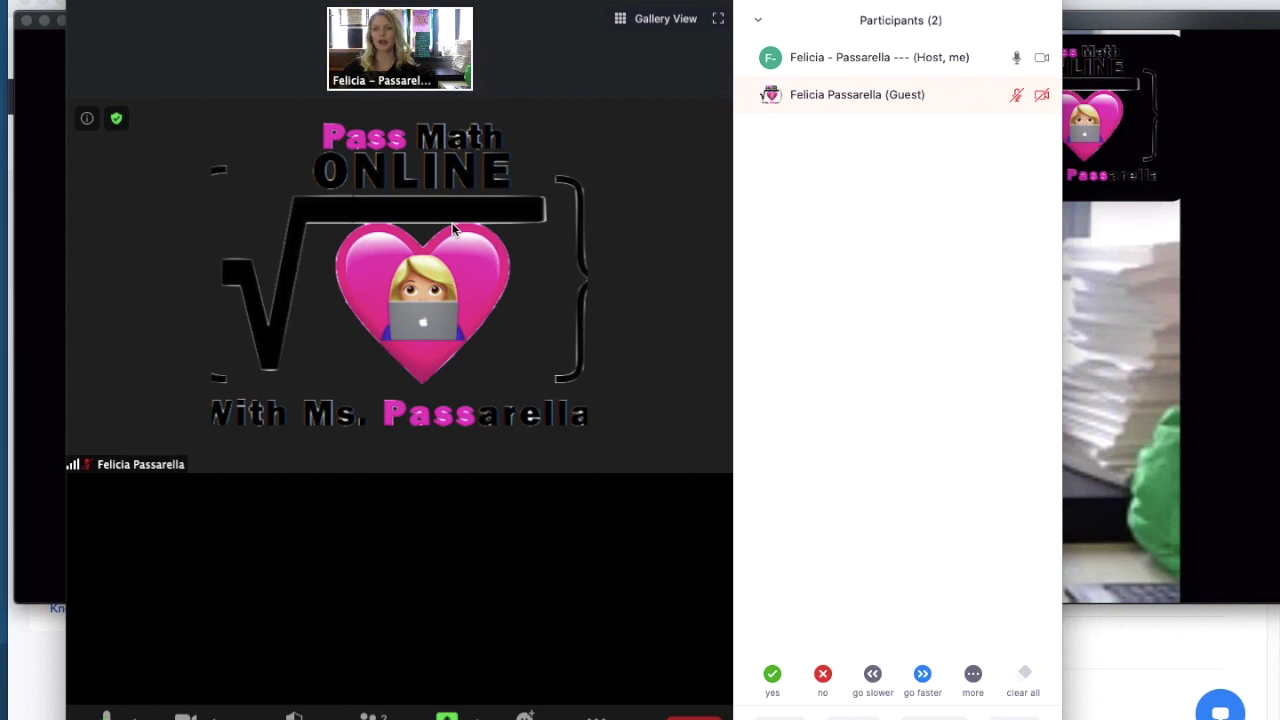
click(1108, 253)
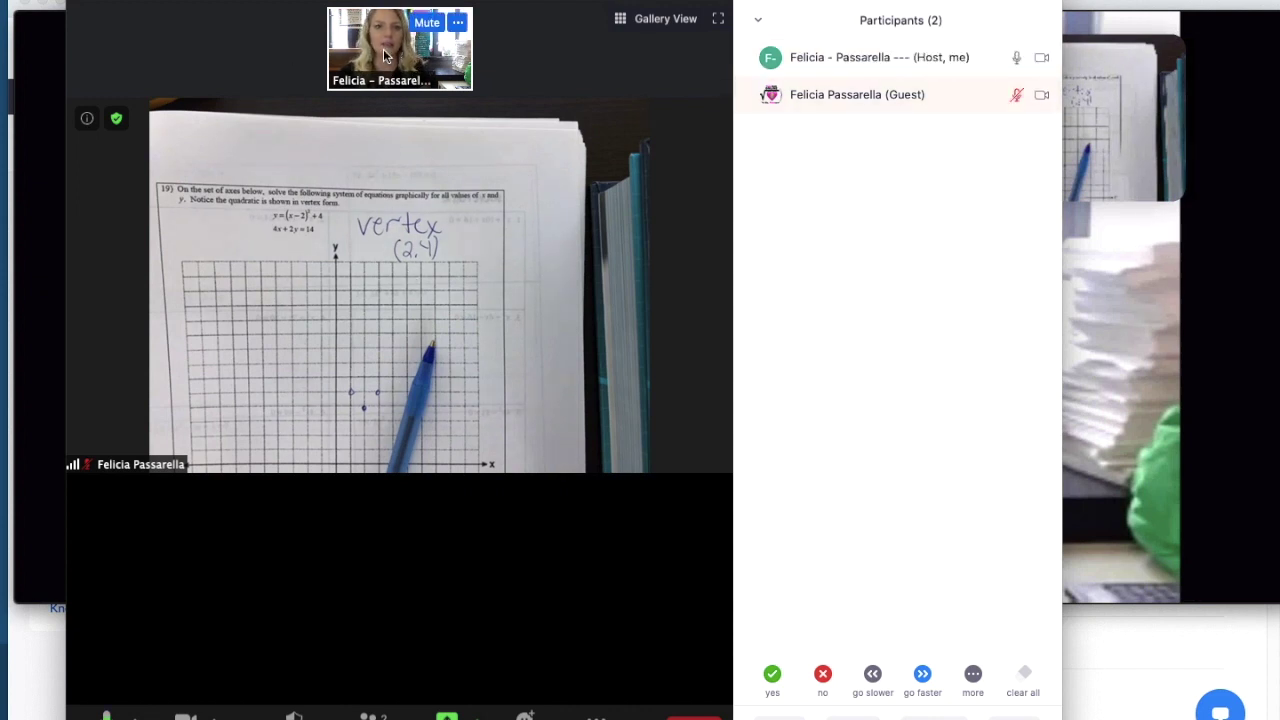
mouse_move(664, 19)
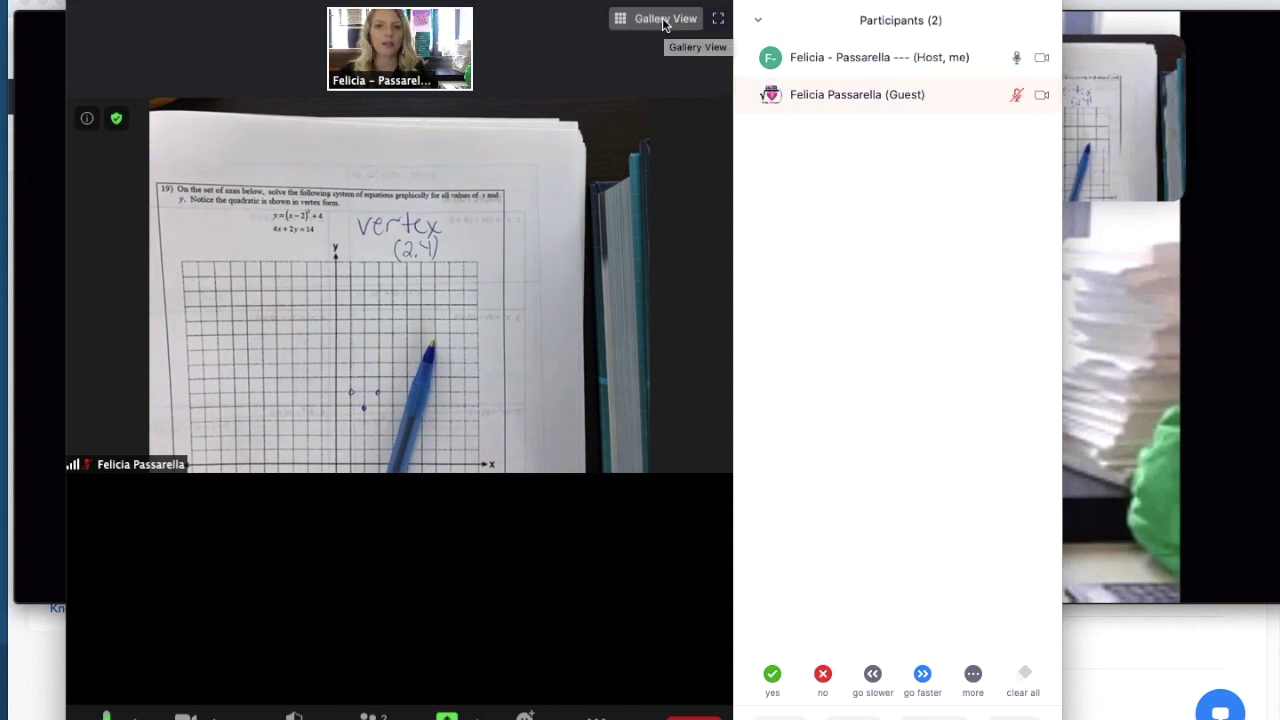
- Show the phone's worksheet camera and the teacher's webcam side by side in Gallery View
click(664, 19)
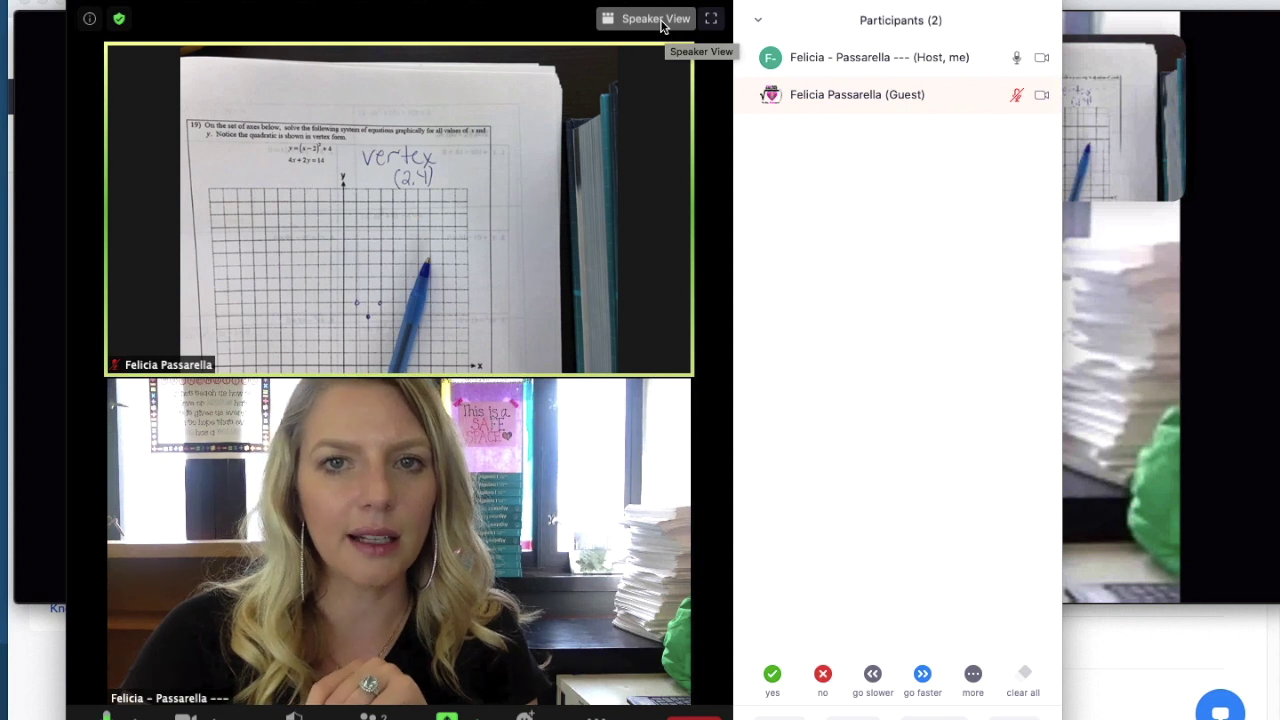
- Switch back to Speaker View so the worksheet with the sketched parabola fills the main video
click(661, 24)
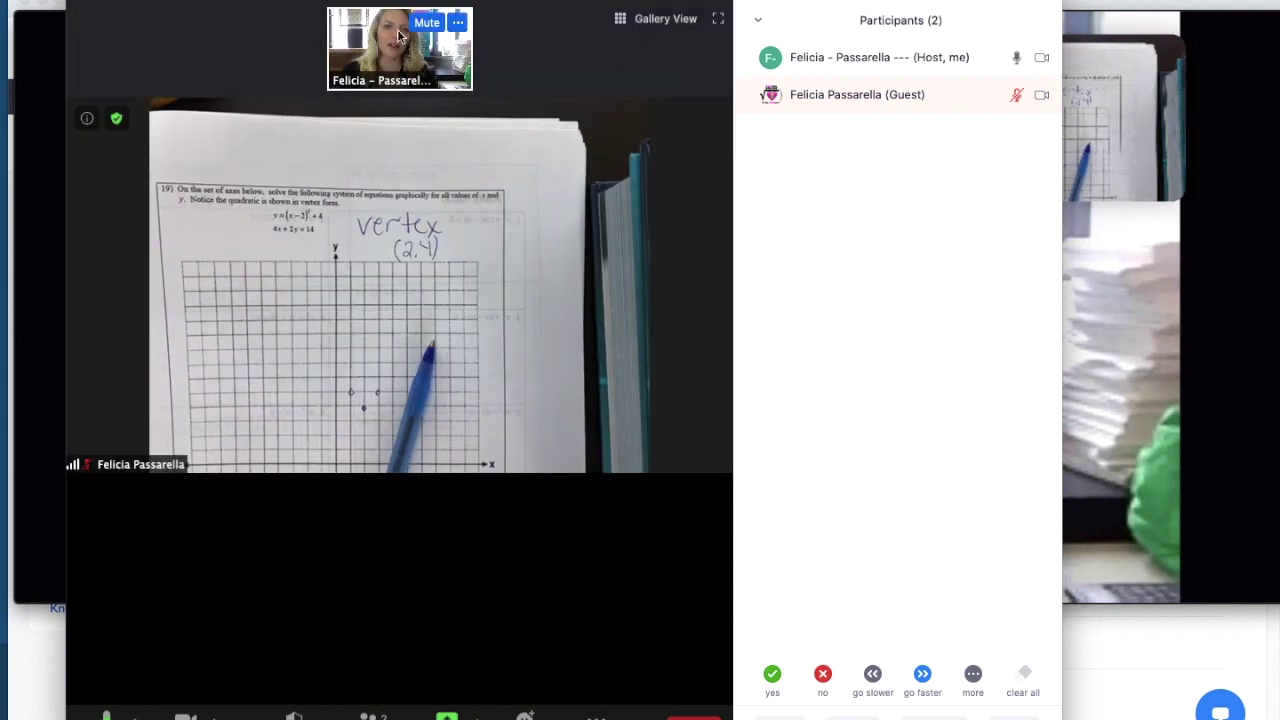